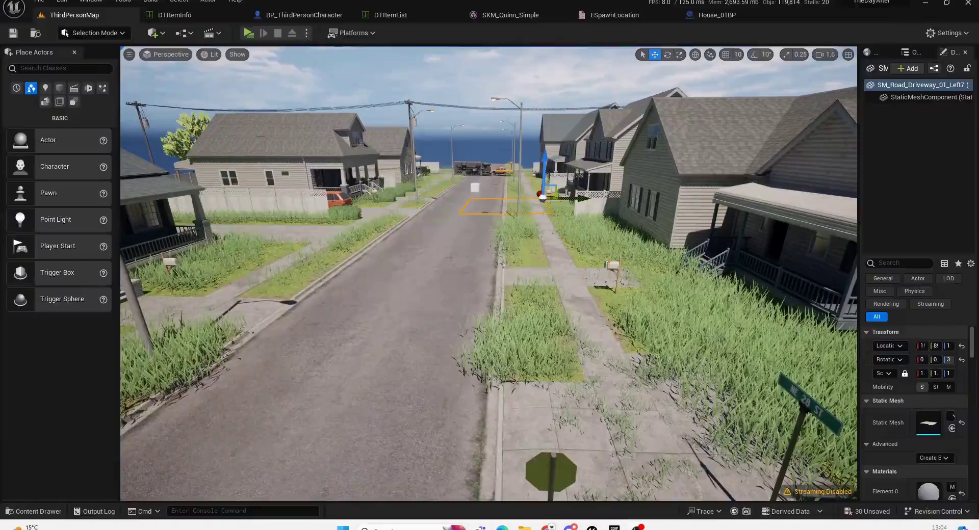
- Examine the residential street from road level and from an elevated overview of the whole neighbourhood
right_click_drag(488, 274, 448, 256)
key("d")
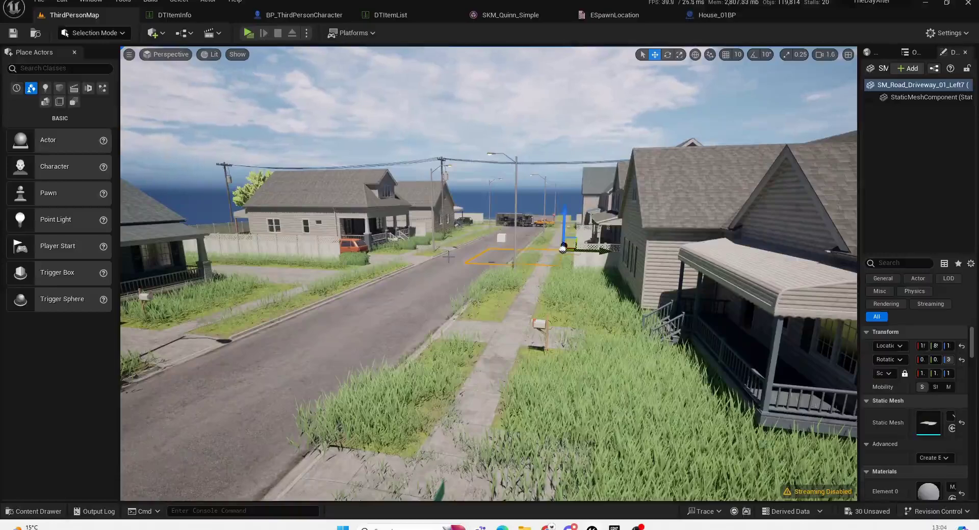
right_click_drag(484, 289, 36, 306)
key("a")
key("s")
key("d")
key("w")
key("s")
right_click_drag(572, 301, 545, 302)
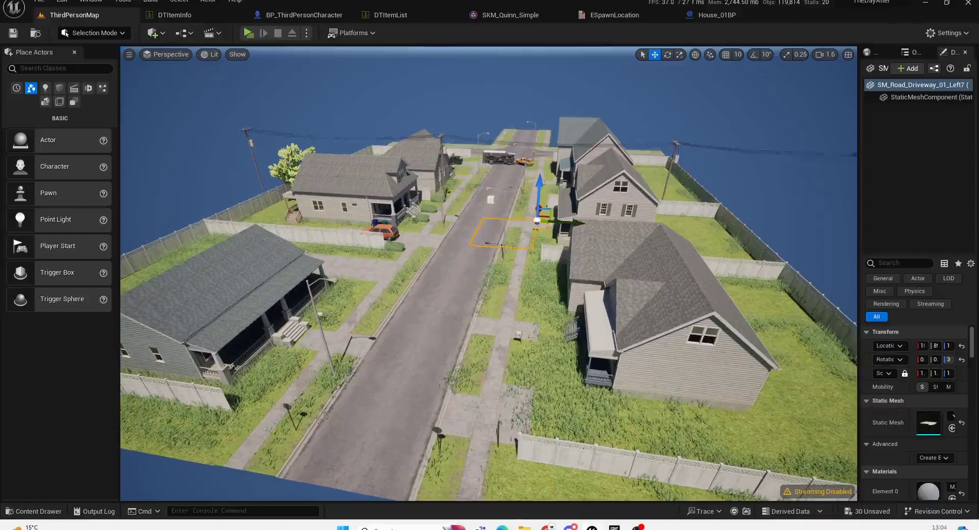
- Select several driveway road pieces on both sides of the street one after another to inspect how the road is assembled
left_click(513, 262)
left_click(431, 335)
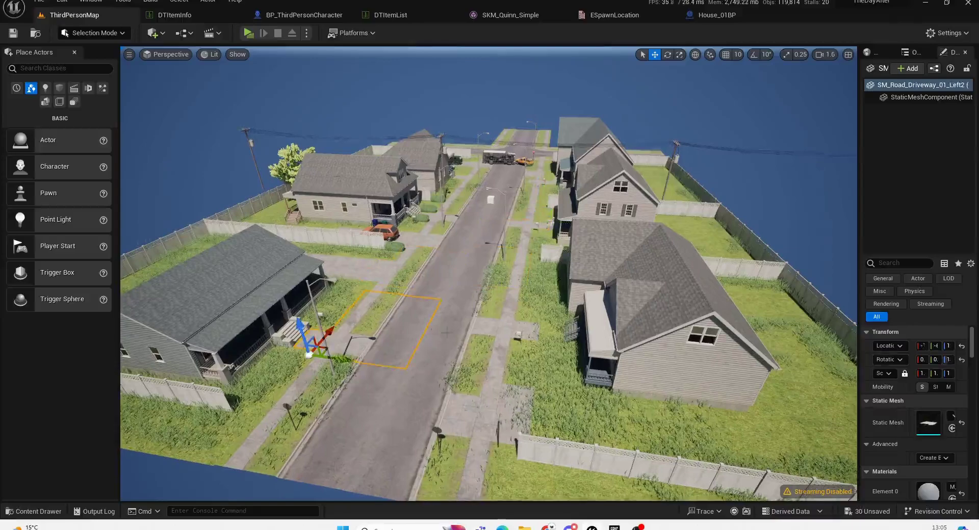
left_click(487, 305)
left_click(455, 346)
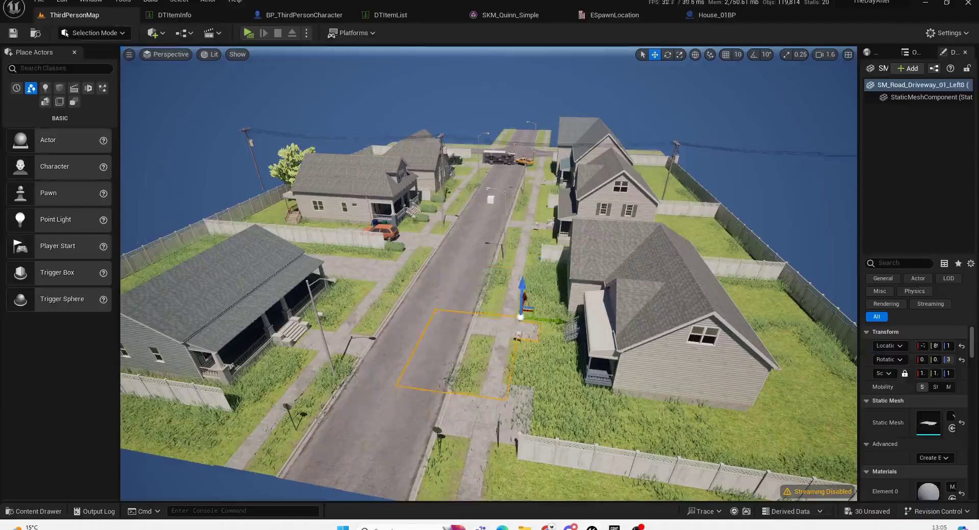
left_click(449, 418)
- Examine the houses, pavements and road along the length of the street at ground level
right_click_drag(449, 419, 472, 375)
key("w")
key("w")
key("s")
key("w")
right_click_drag(232, 419, 655, 459)
key("w")
key("d")
key("s")
key("w")
key("w")
right_click_drag(378, 473, 311, 474)
right_click_drag(240, 424, 267, 423)
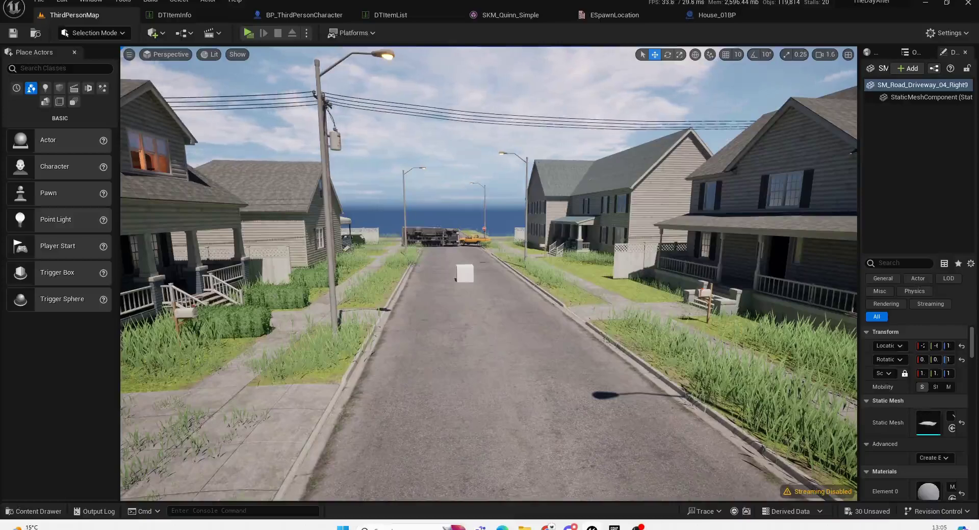
- Enter the furnished house with the blood-stained floor, select its House_01BP actor and frame the whole house in the viewport
right_click_drag(489, 273, 510, 274)
key("w")
key("w")
key("w")
right_click_drag(398, 273, 487, 325)
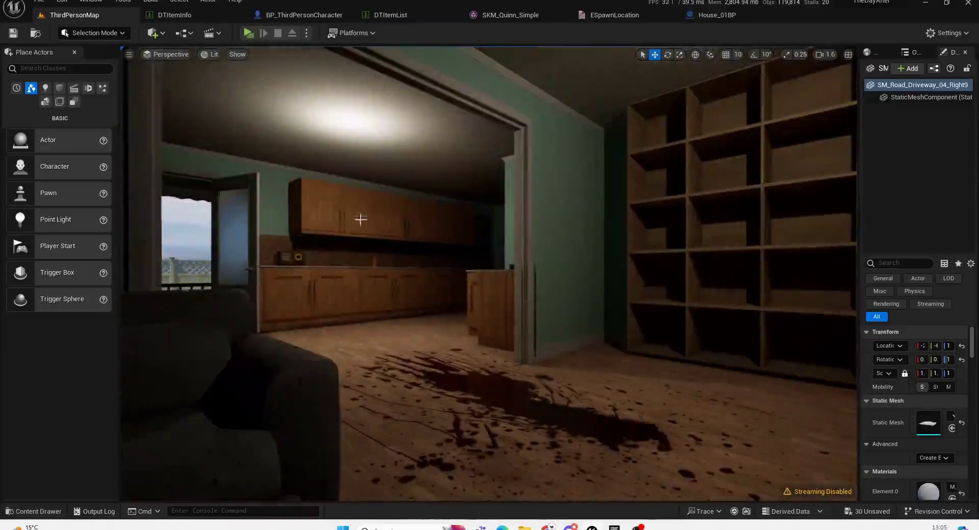
left_click(364, 281)
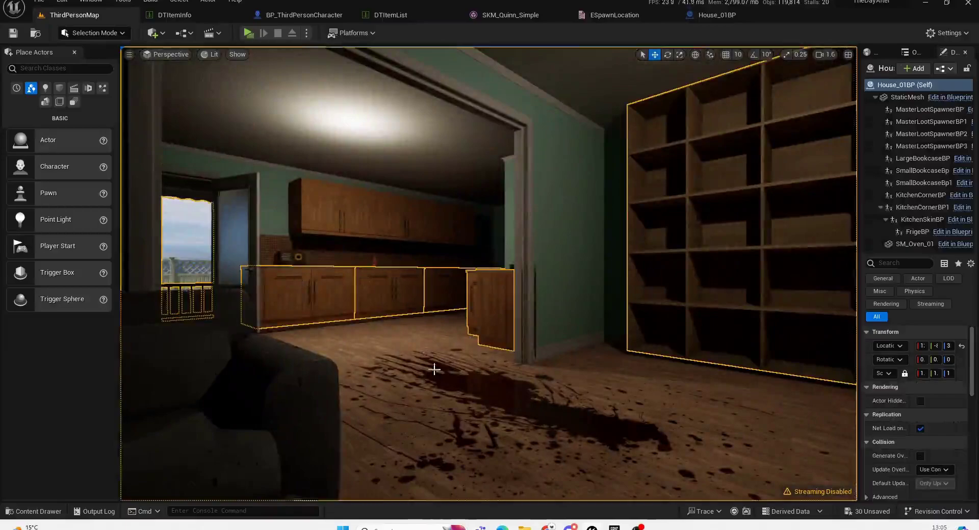
key("f")
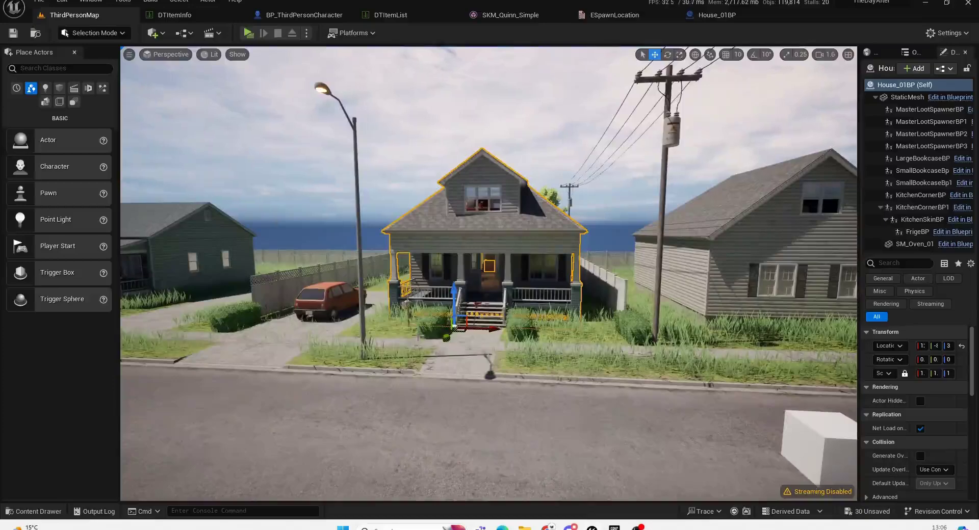
- Examine the kitchen cabinets and furniture inside House_01BP, including the house's exterior seen from the street
key("w")
mouse_move(310, 270)
right_mouse_down()
mouse_move(327, 255)
mouse_move(311, 258)
mouse_move(301, 278)
mouse_move(310, 270)
mouse_move(245, 269)
mouse_move(311, 270)
right_mouse_up()
key("w")
key("a")
key("d")
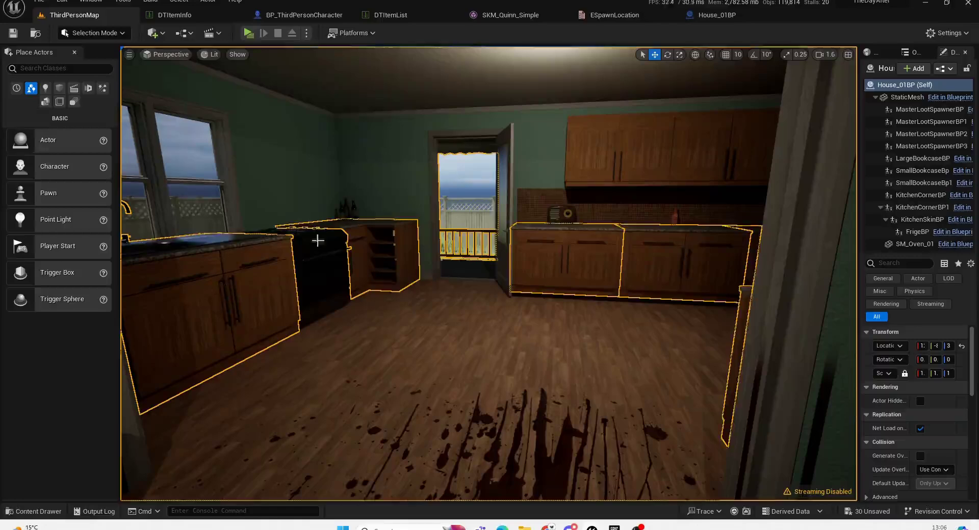
right_click_drag(665, 327, 701, 327)
key("a")
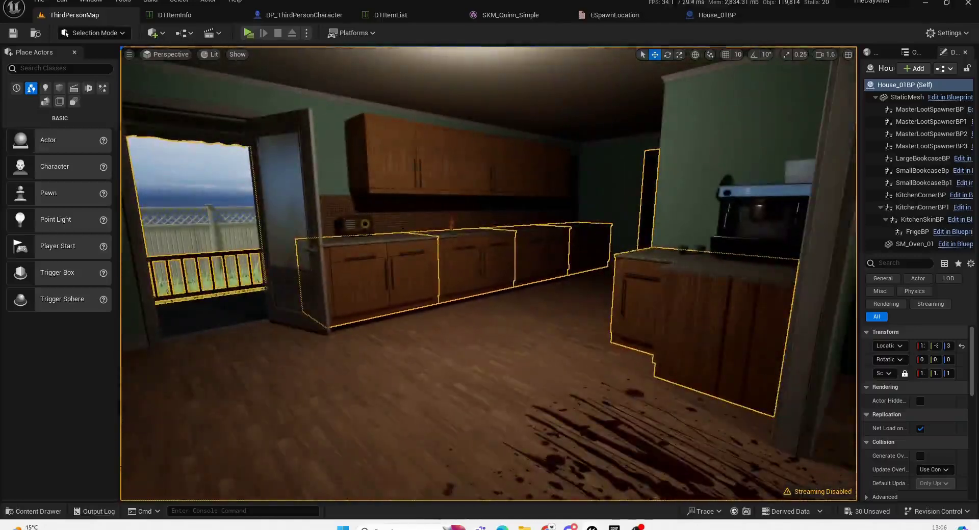
right_click_drag(488, 273, 642, 255)
key("w")
key("w")
right_click_drag(308, 325, 520, 327)
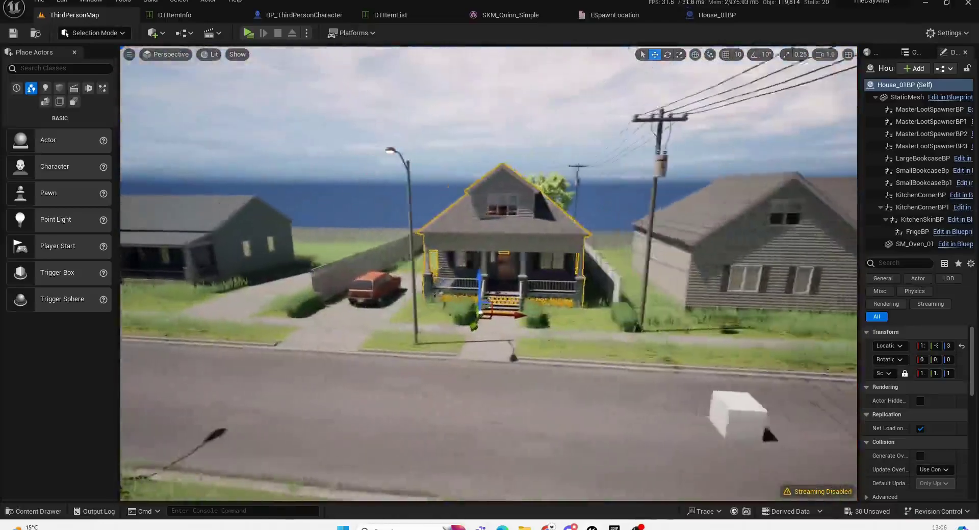
right_click_drag(489, 274, 533, 268)
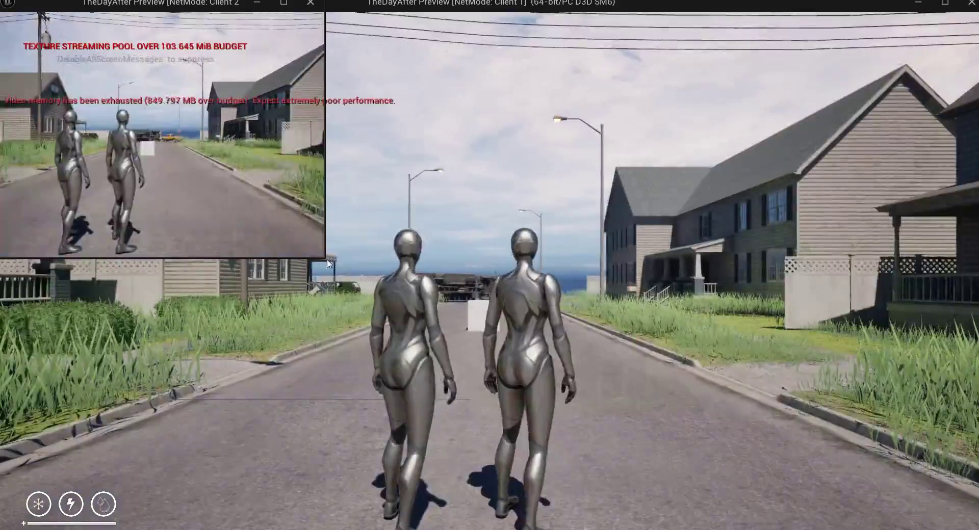
- Resize and arrange the Client 1 and Client 2 preview windows so both characters are visible at once
left_click_drag(328, 264, 519, 342)
double_click(696, 4)
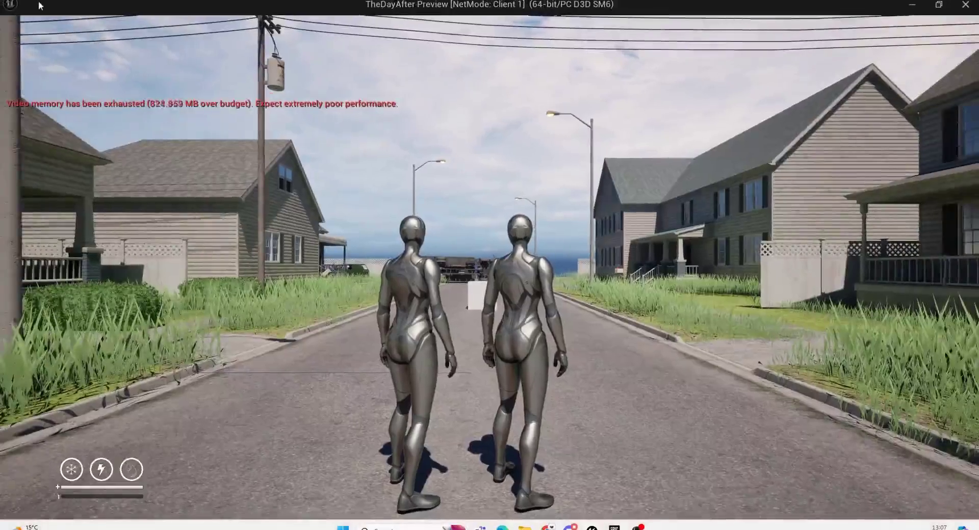
left_click_drag(41, 1, 343, 119)
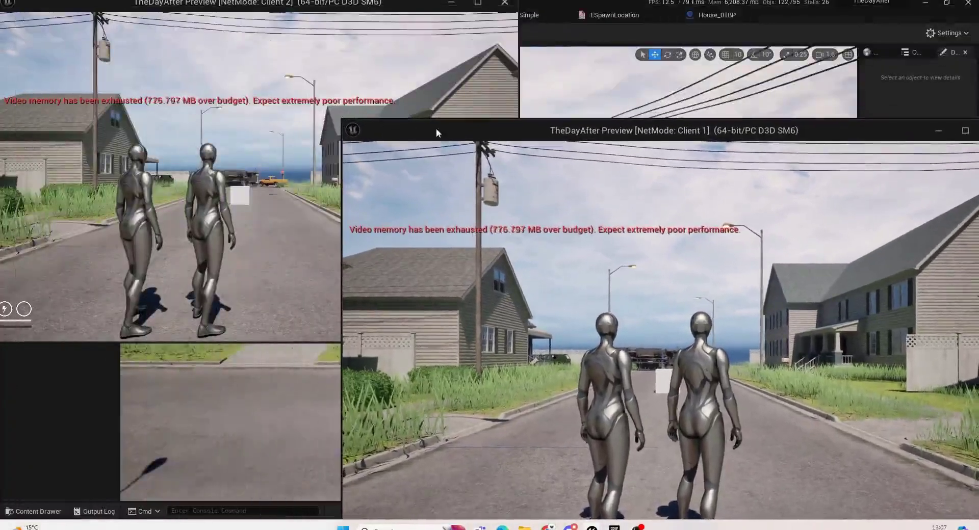
left_click_drag(427, 124, 409, 74)
left_click_drag(317, 64, 326, 132)
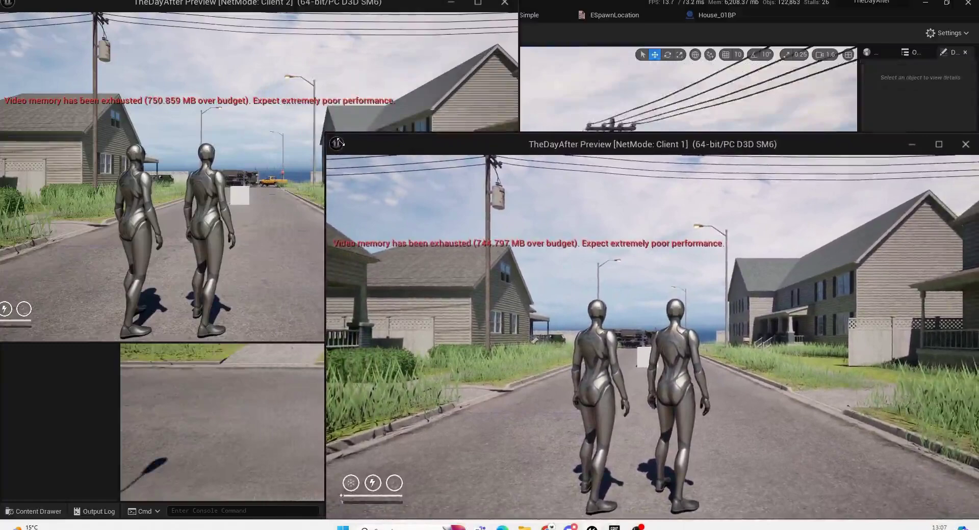
- Walk the Client 1 character from the street up the porch steps and into the house's living room
left_click(504, 324)
key("w")
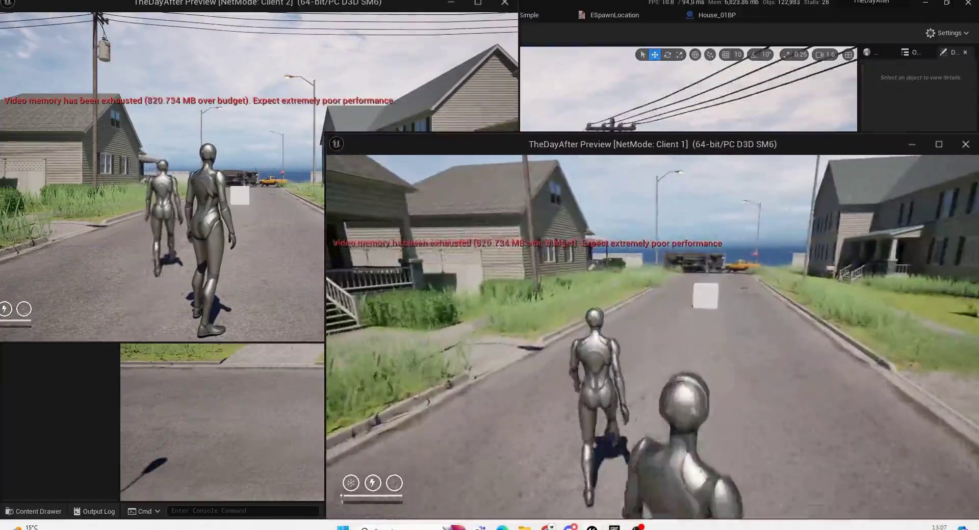
key("shift+F1")
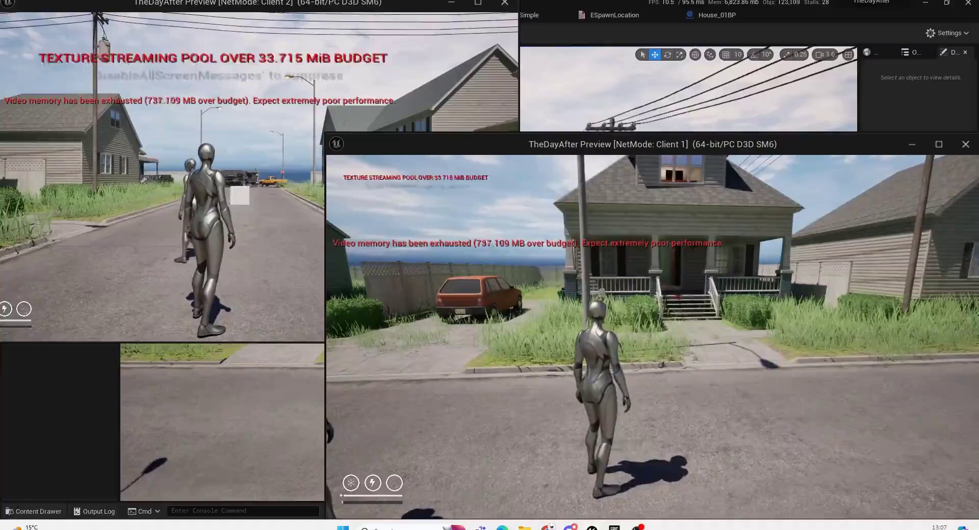
key("w")
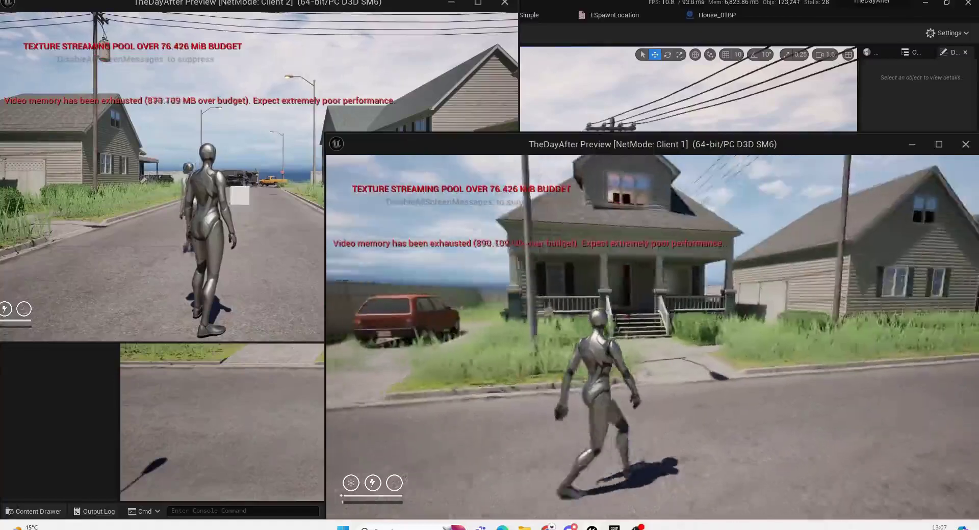
key("w")
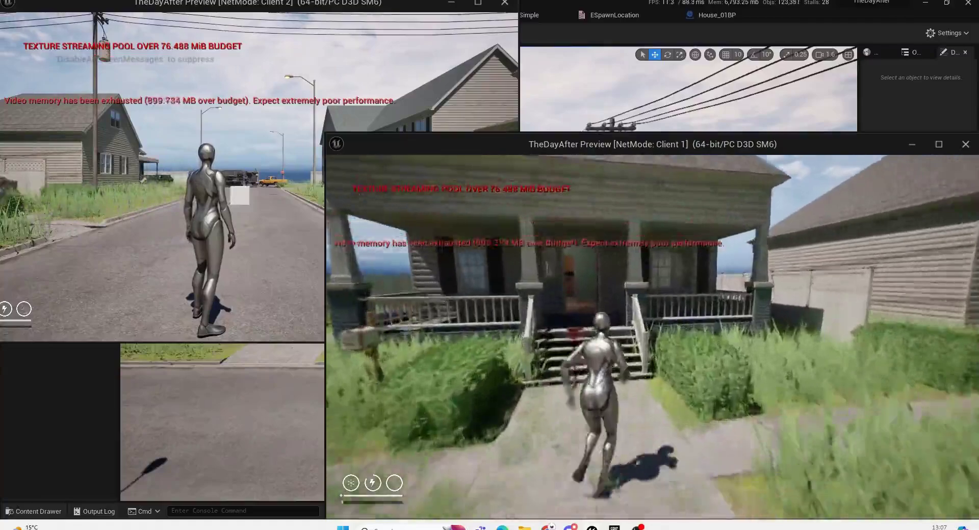
key("w")
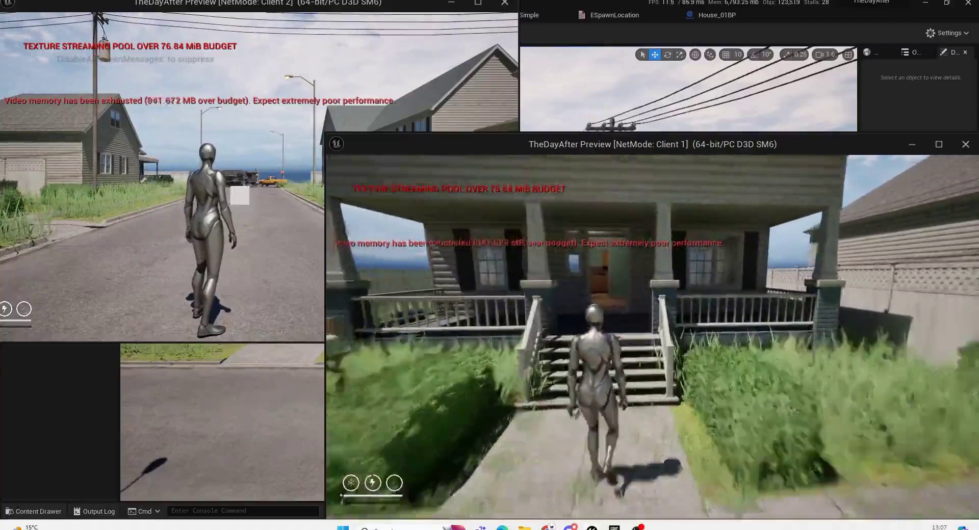
key("w")
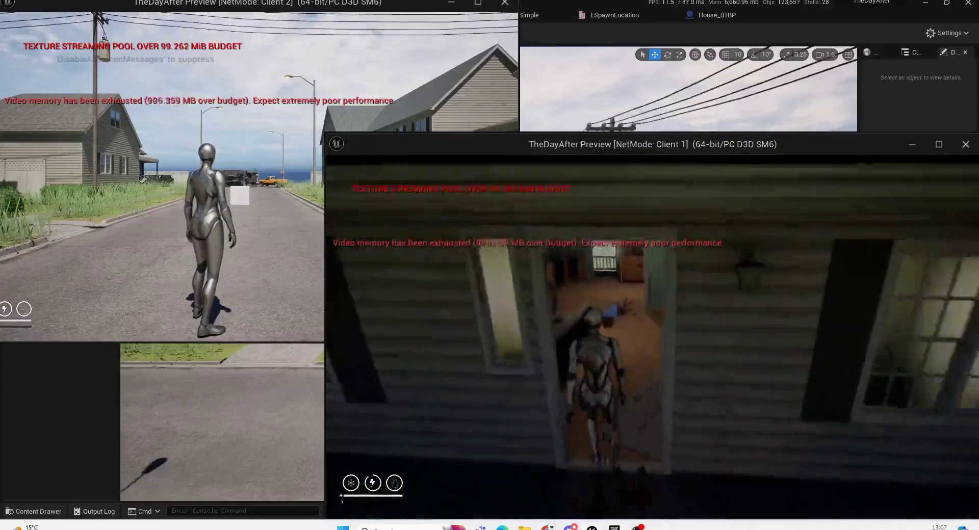
key("w")
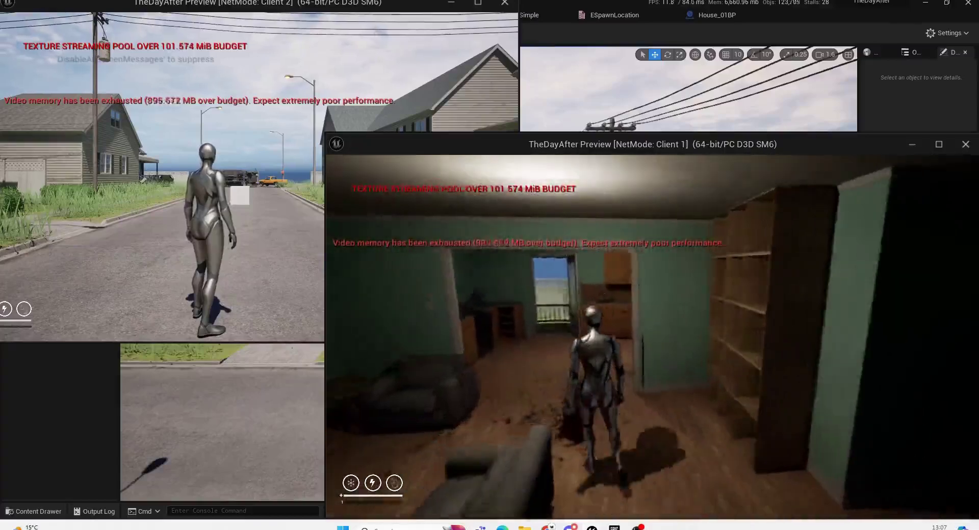
key("w")
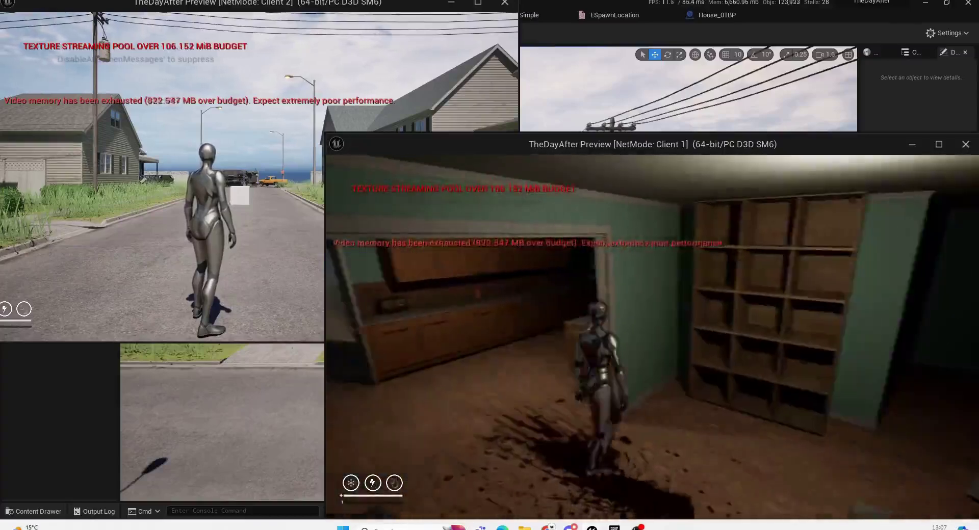
- Check the large living-room bookcase for loot with the Client 1 character and close the inventory
key("w")
key("e")
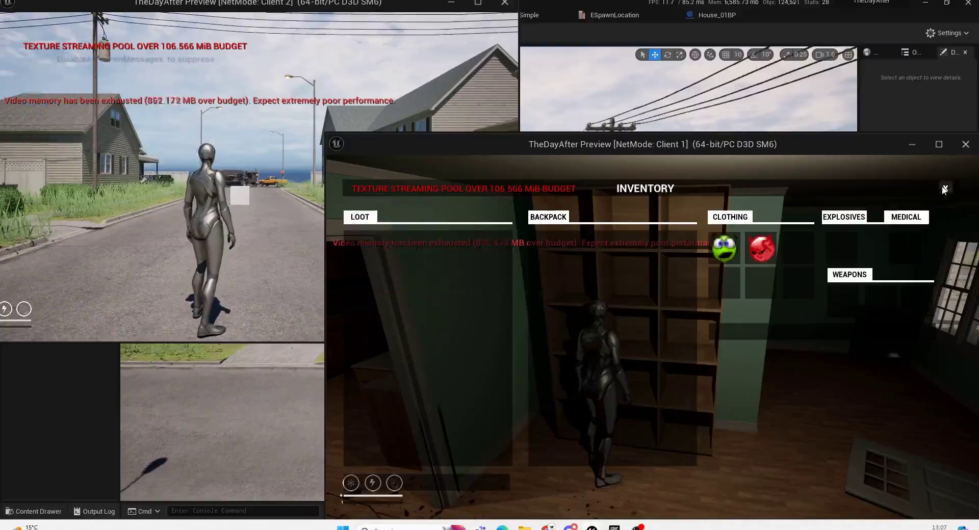
left_click(942, 189)
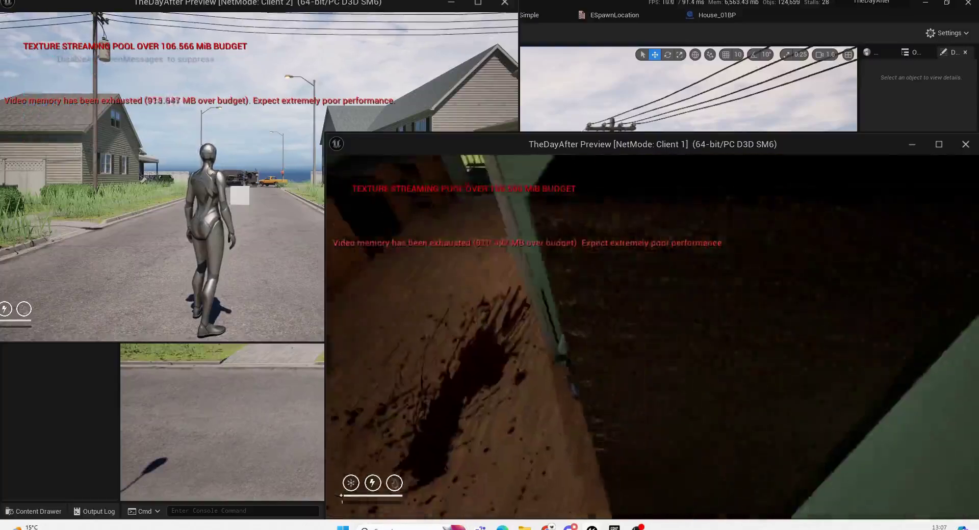
- Check the kitchen sink cabinet for loot and close the inventory
key("w")
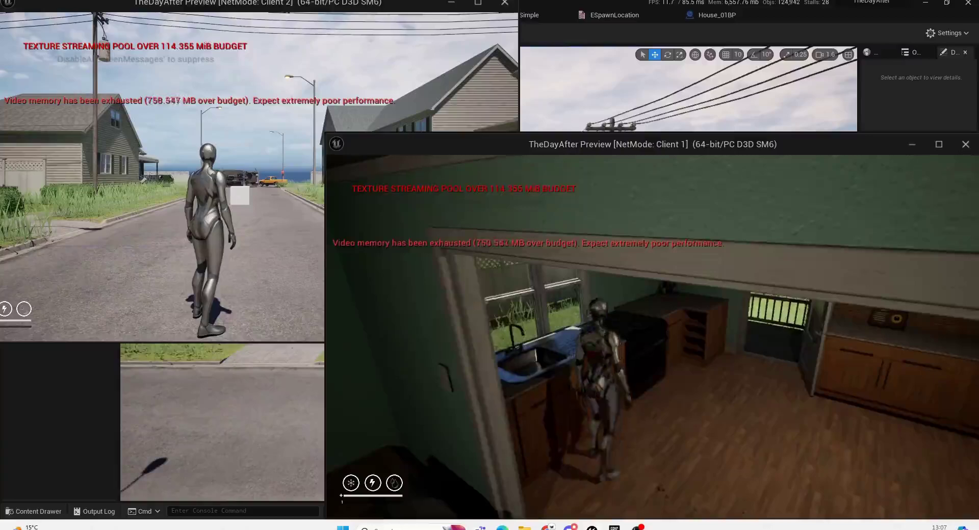
key("i")
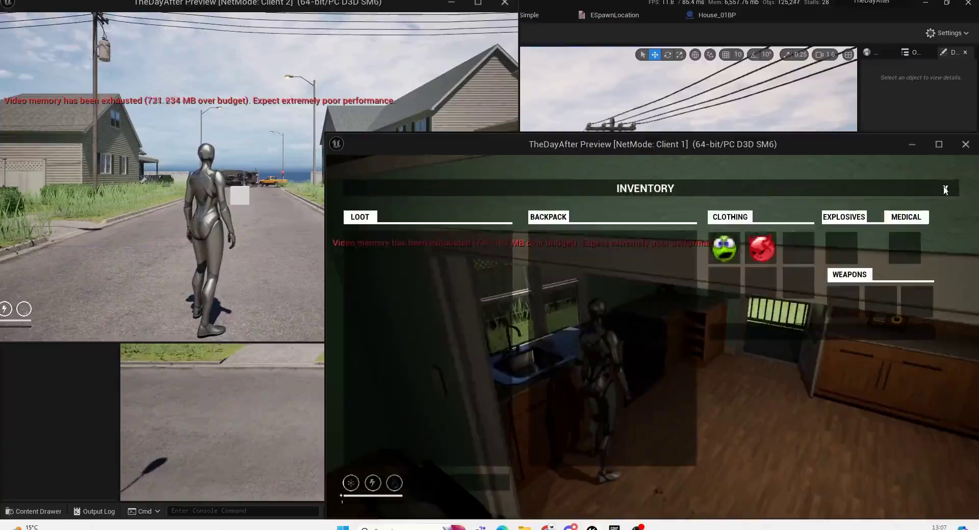
left_click(946, 188)
- Search the kitchen corner cabinet beside the stove and take all of its loot items
key("w")
key("e")
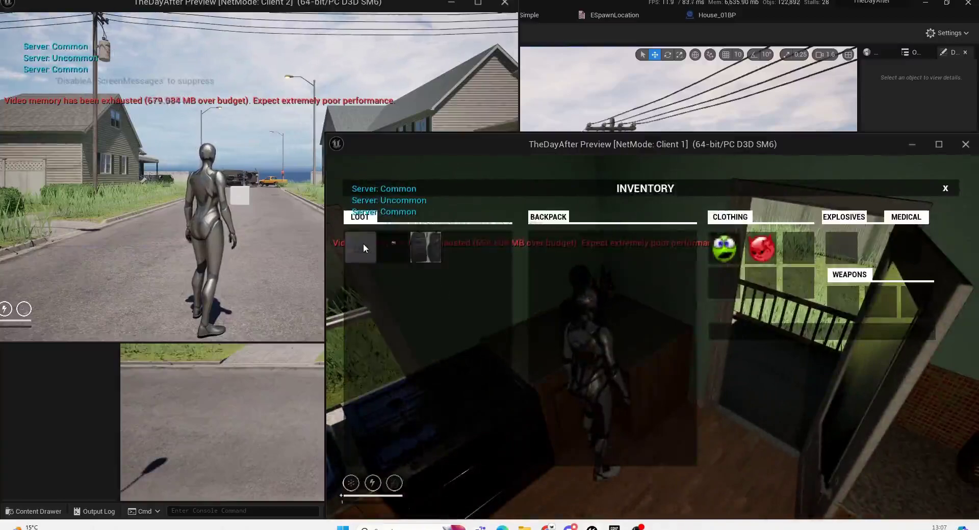
left_click(369, 247)
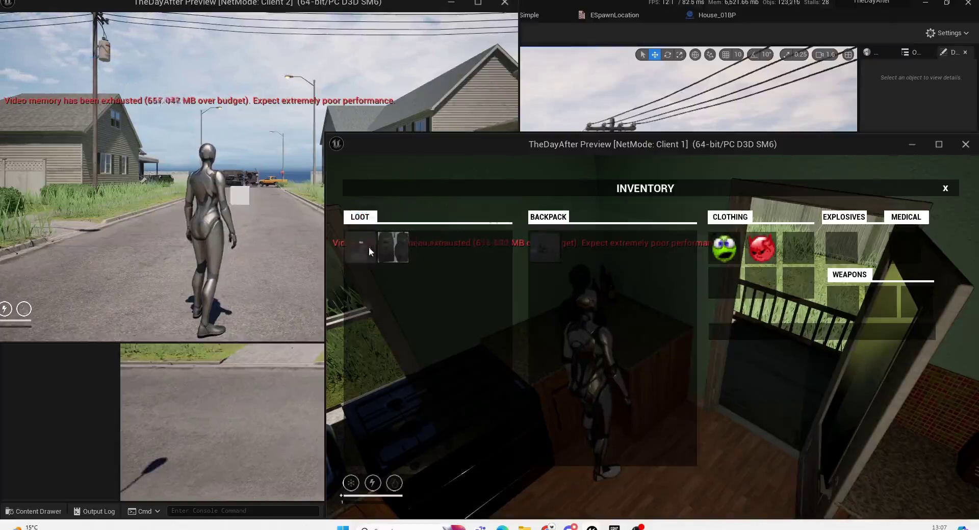
left_click(369, 247)
left_click(366, 247)
left_click(615, 247)
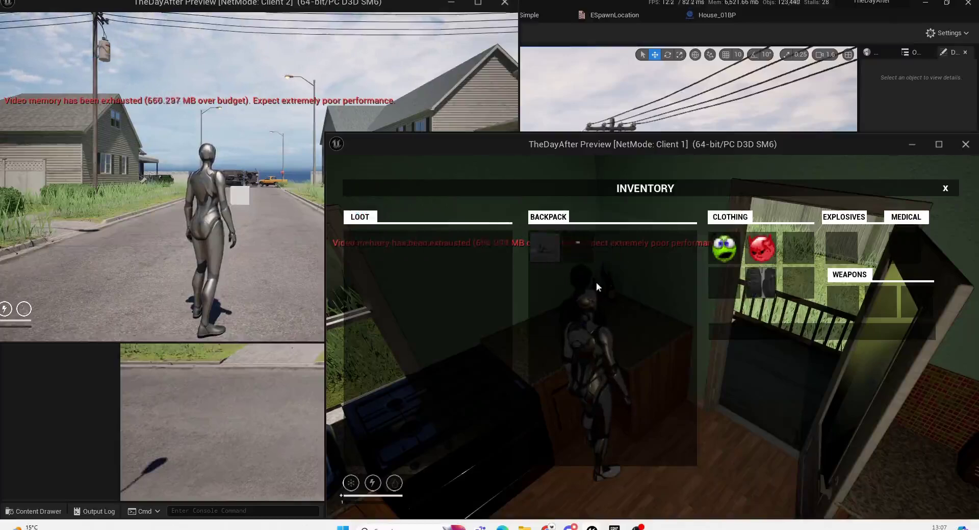
- Equip the two looted items stored in the backpack section and close the inventory
left_click(575, 247)
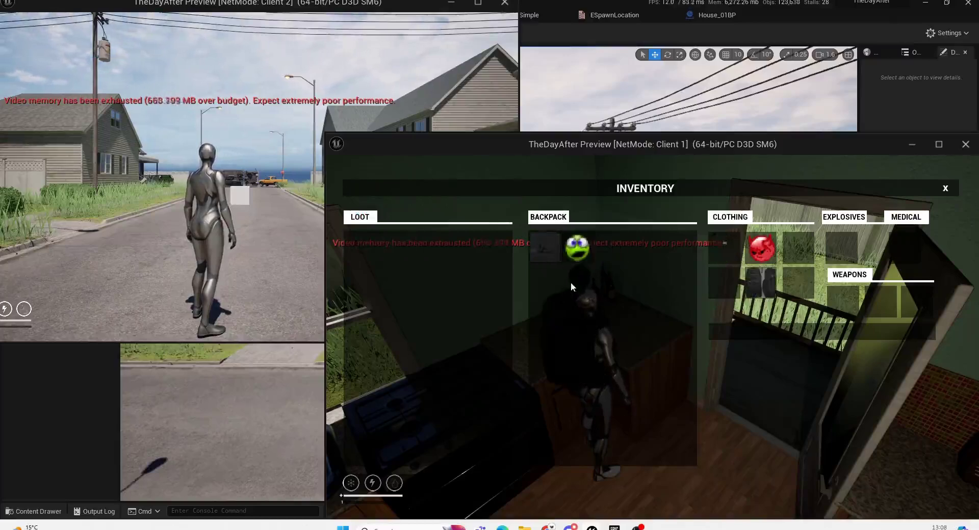
left_click(544, 254)
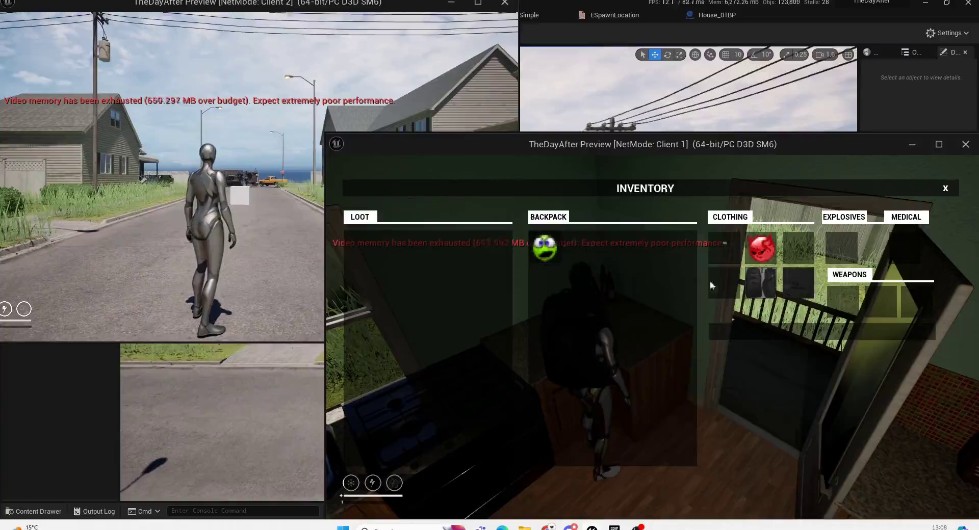
left_click(945, 188)
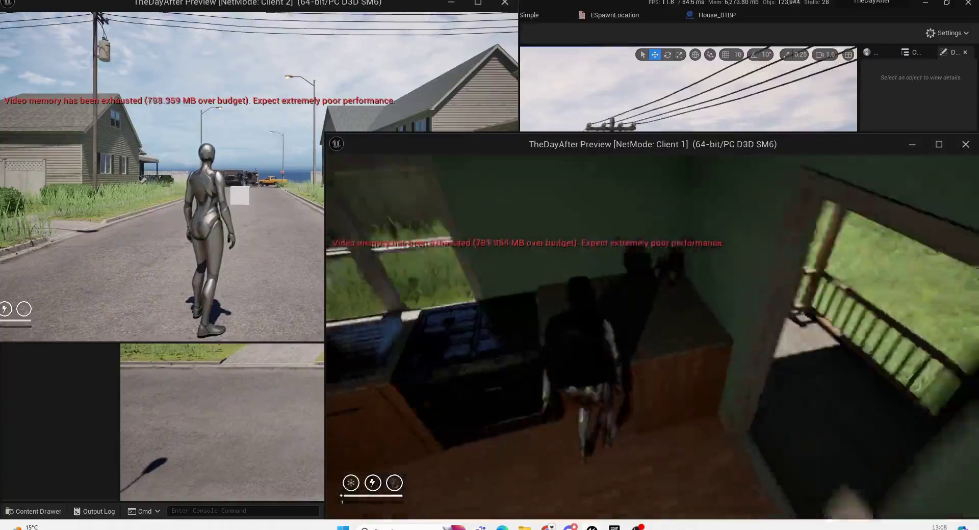
- Walk the Client 1 character along the kitchen counter by the back door and search its cabinets for loot
key("w")
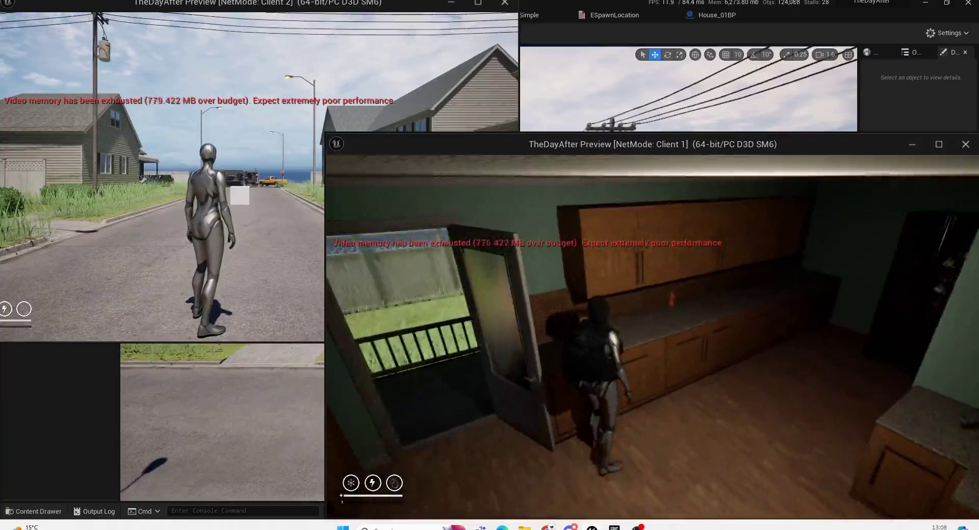
key("e")
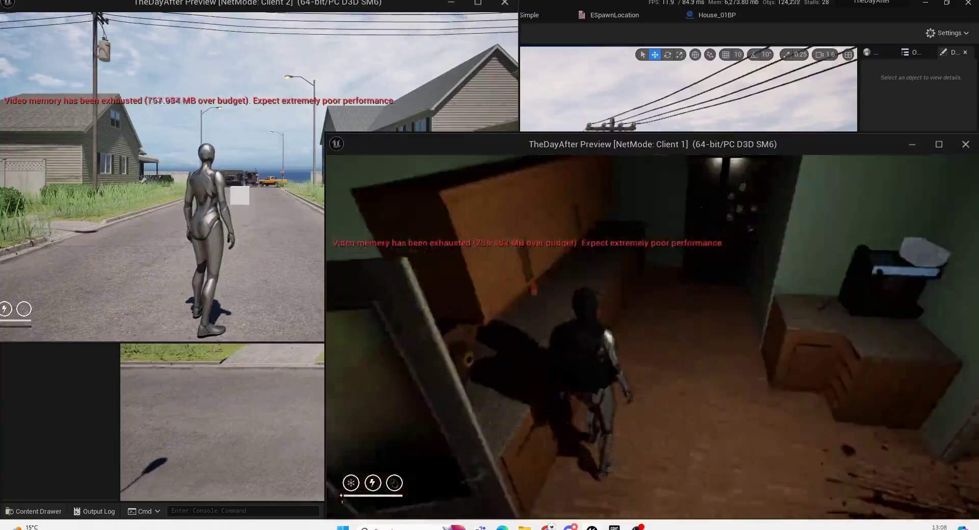
key("w")
key("e")
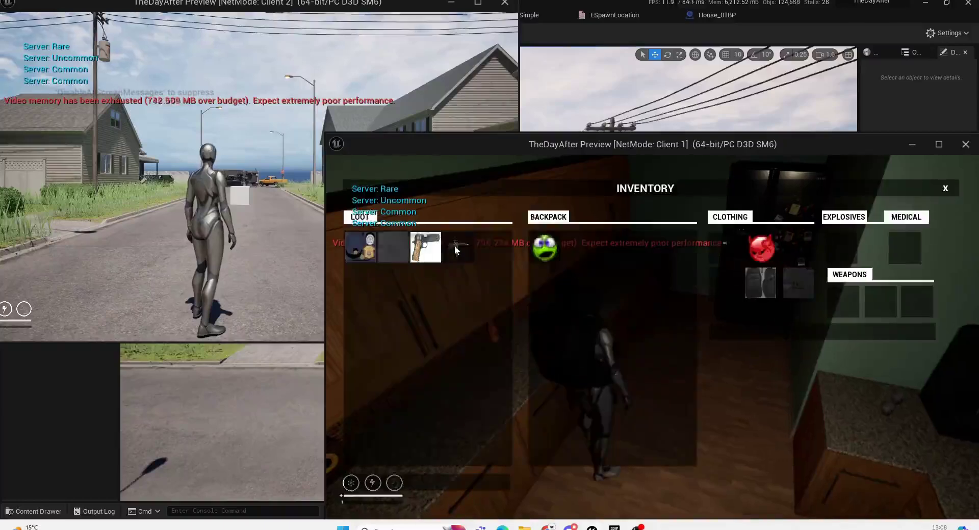
- Take the looted pistol and rifle, equip both in the weapon slots, and close the inventory
left_click_drag(457, 249, 575, 247)
left_click_drag(426, 247, 843, 302)
left_click_drag(577, 247, 765, 363)
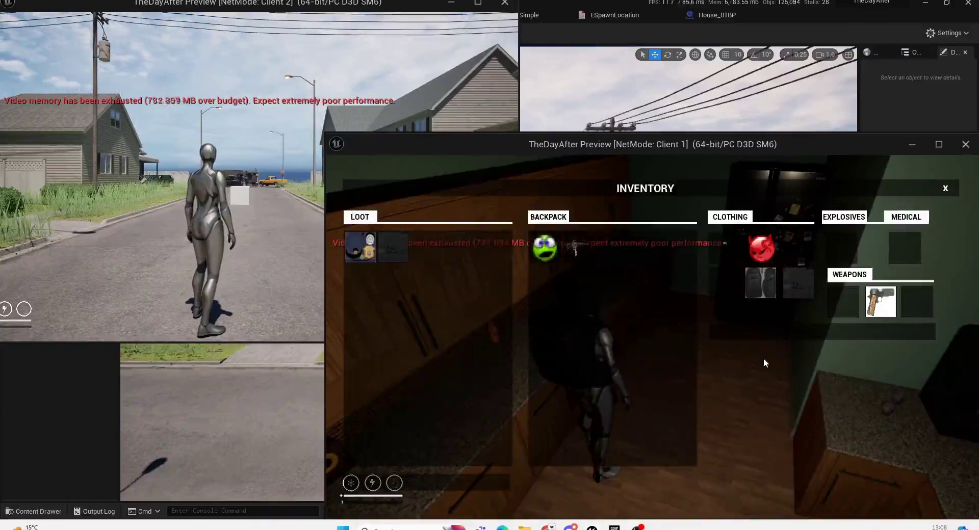
right_click(580, 247)
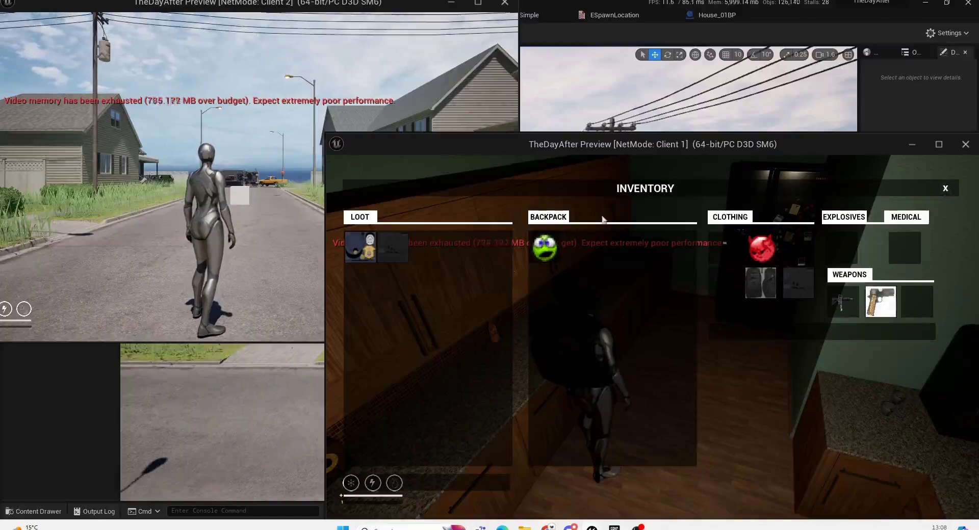
left_click(945, 189)
- Run the Client 1 character through the living room and out the front door onto the street
key("w")
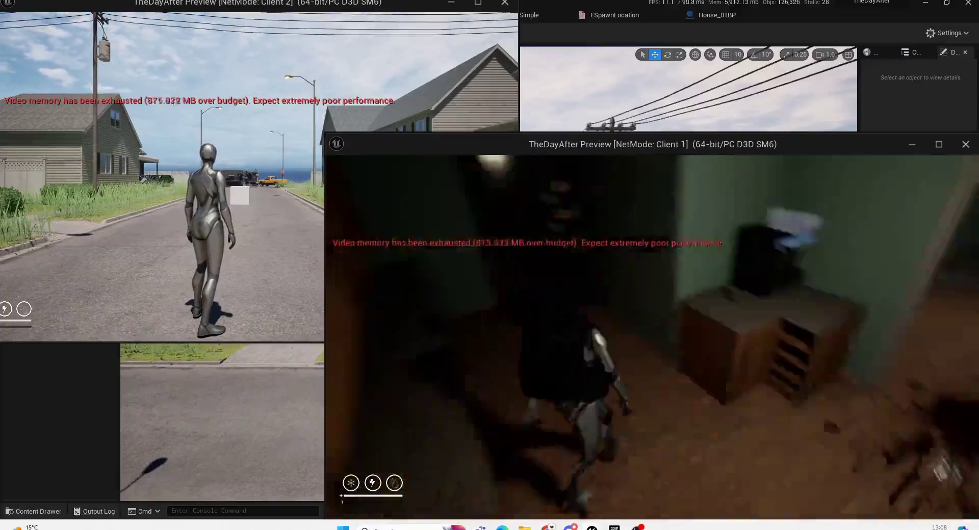
key("shift+w")
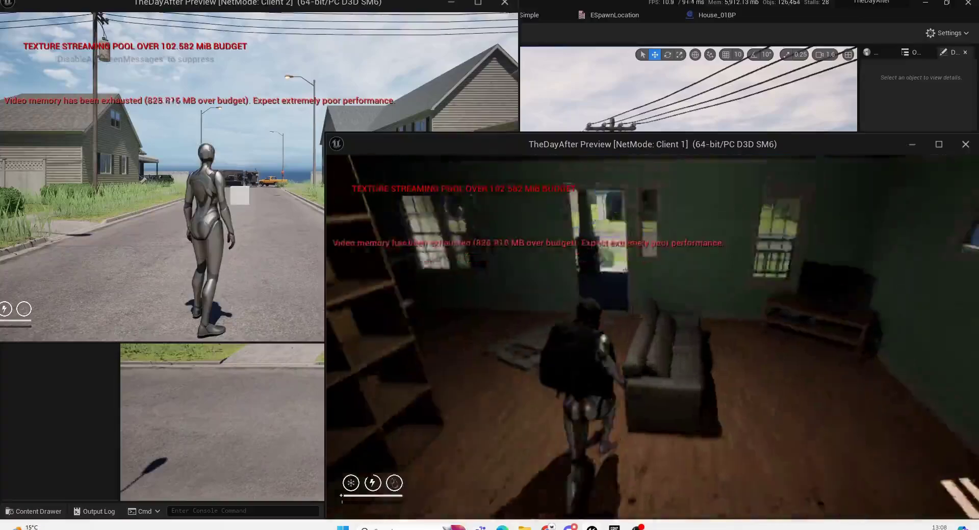
key("w")
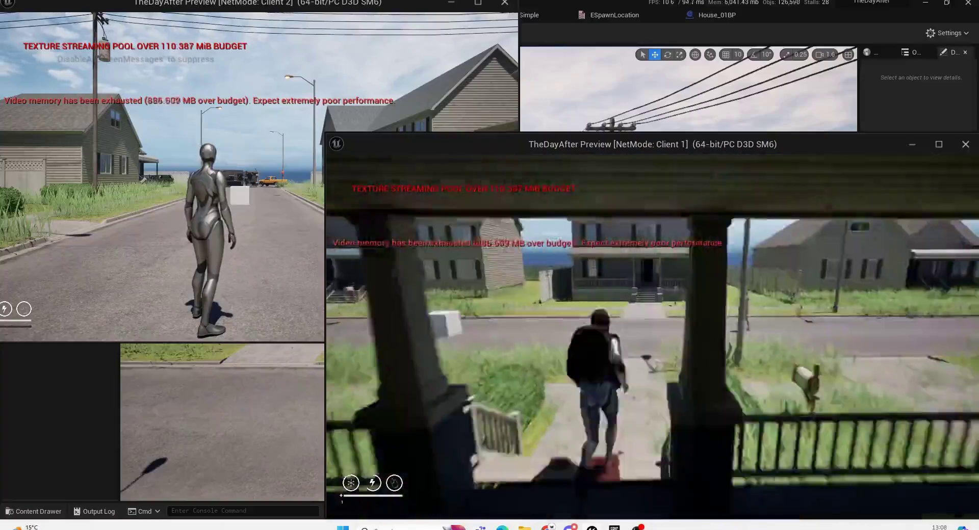
key("w")
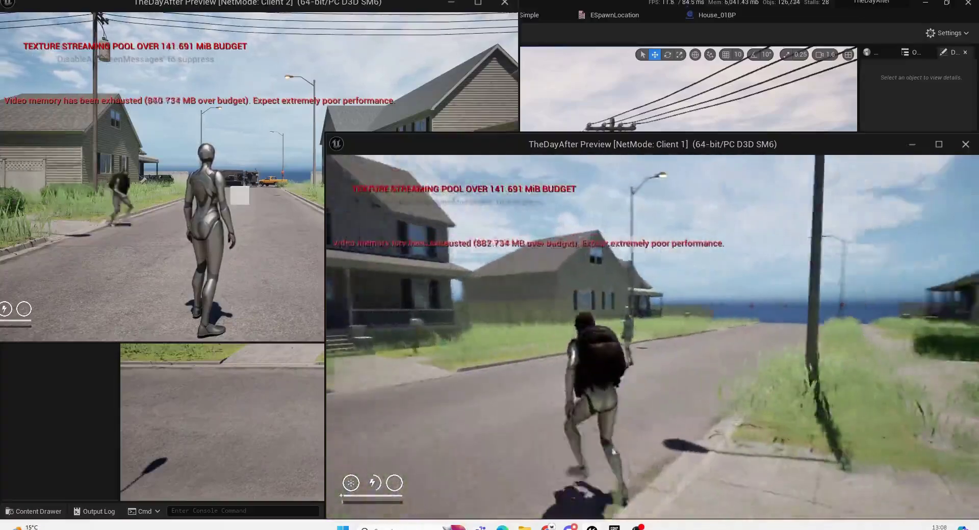
- Draw the rifle, shoot the Client 2 character until it falls, and reload the weapon
key("1")
key("w")
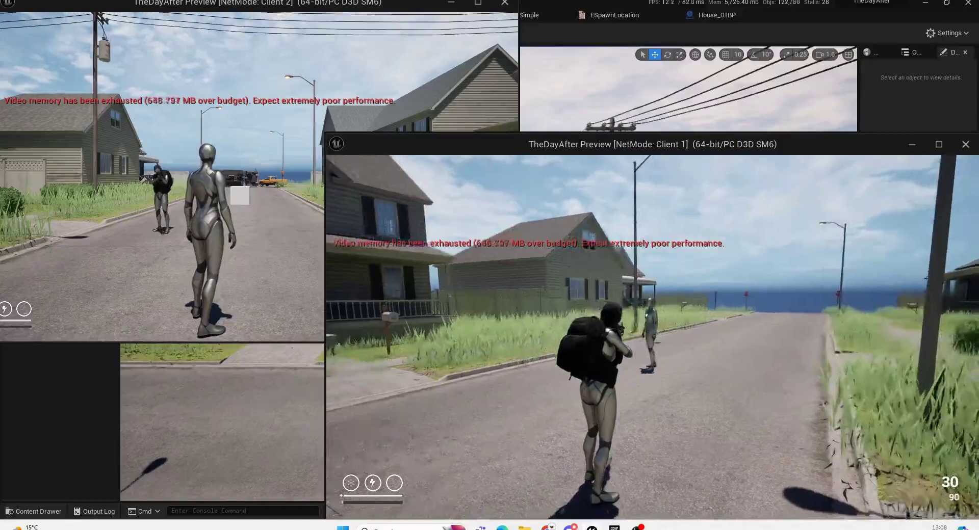
key("w")
left_click(652, 337)
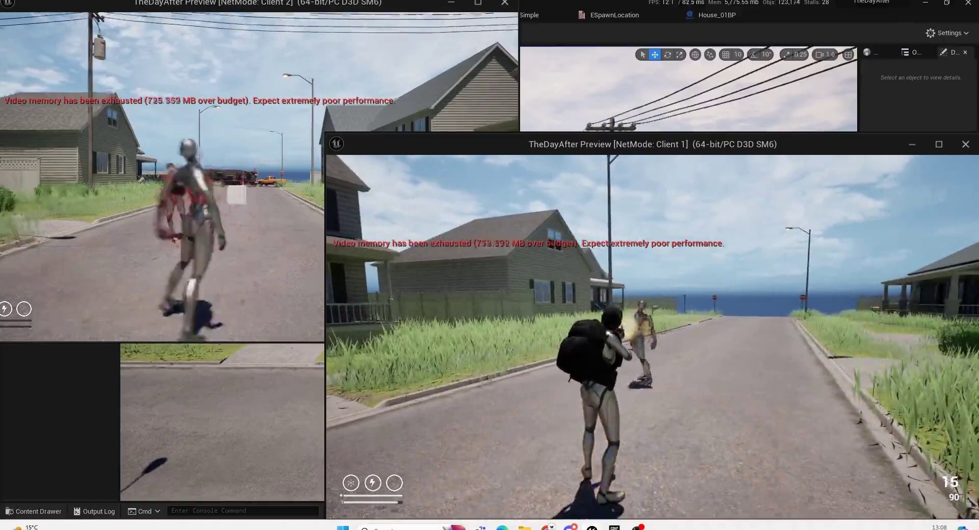
left_click(653, 337)
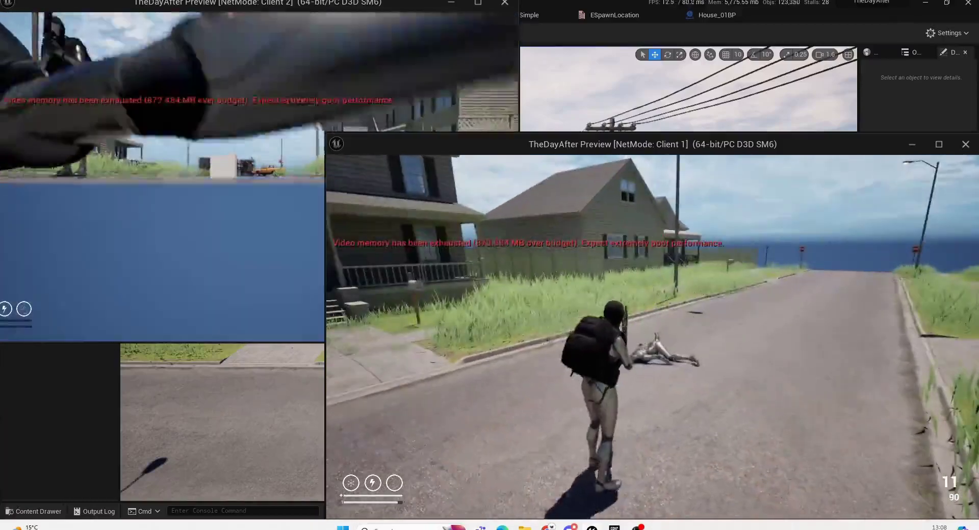
key("r")
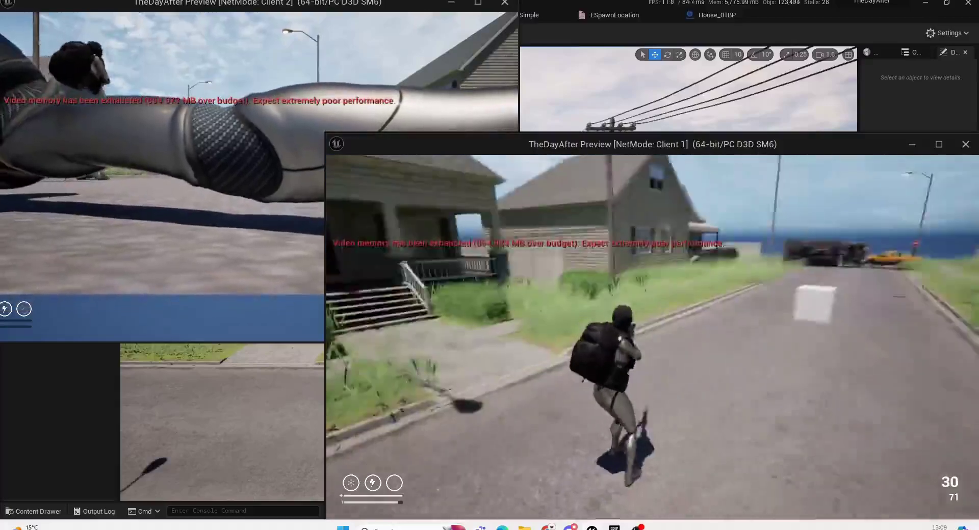
- Walk around the fallen Client 2 character, run to the red car in the driveway, and check the inventory there
key("d")
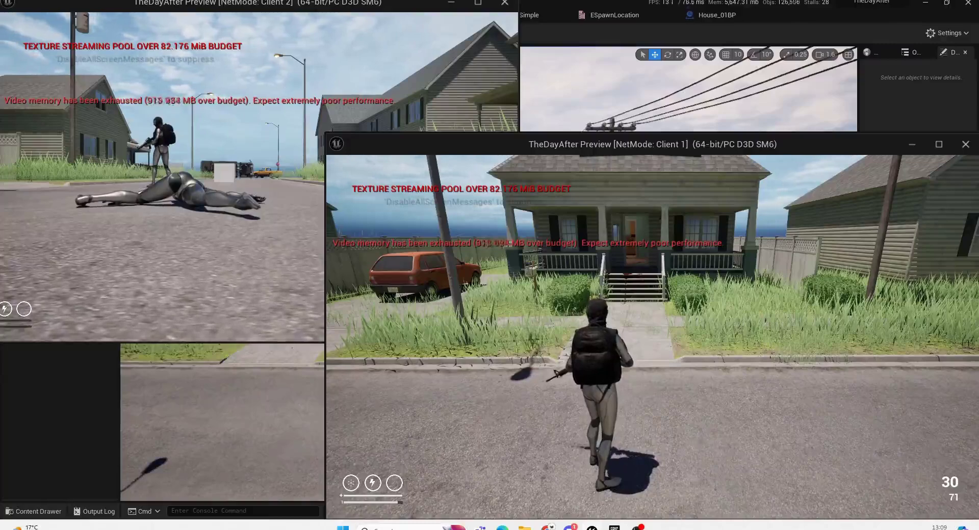
key("w")
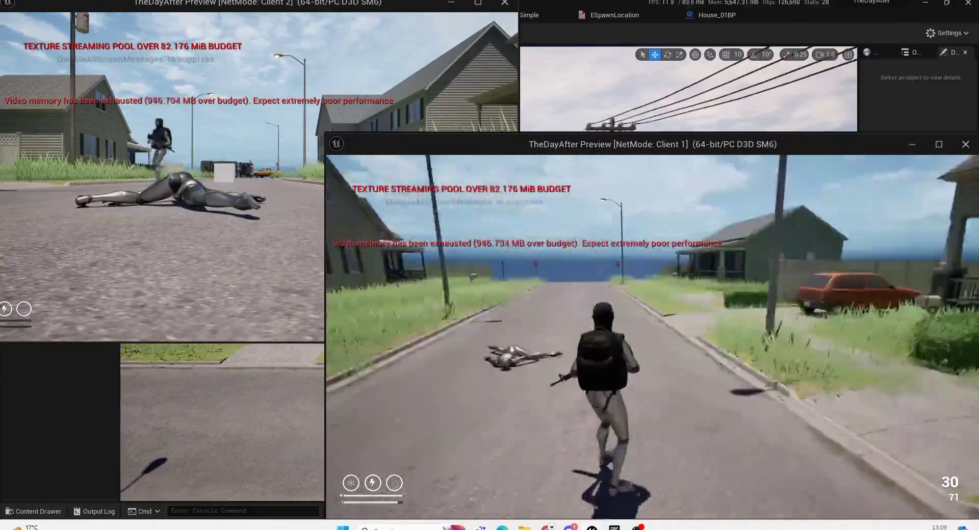
key("w")
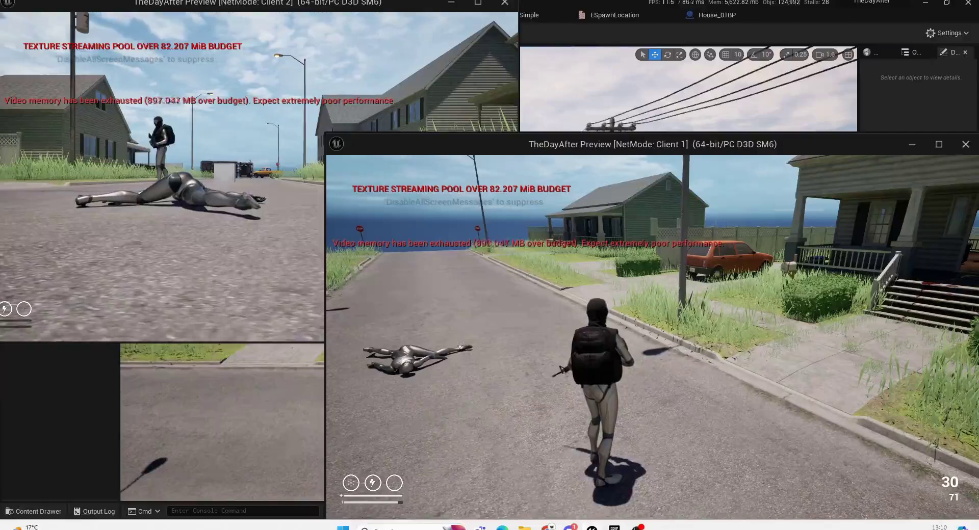
key("w")
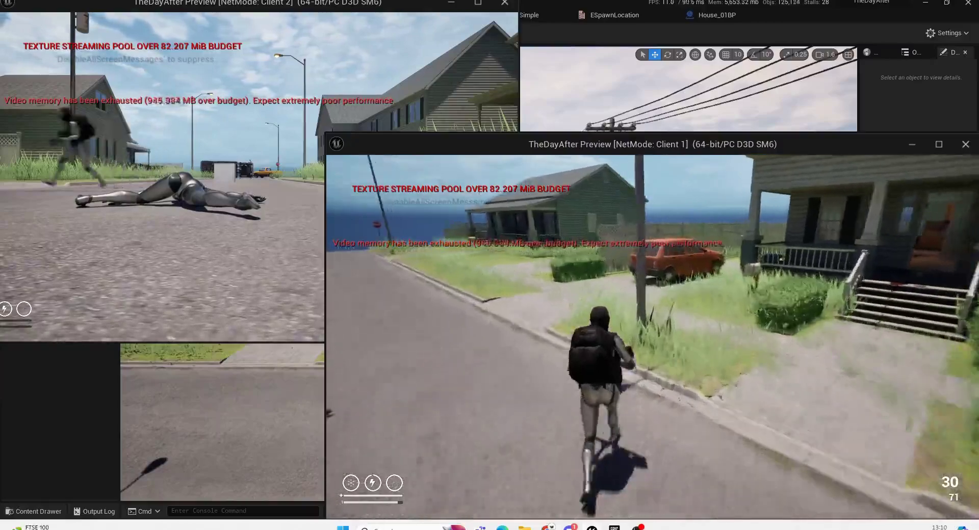
key("shift")
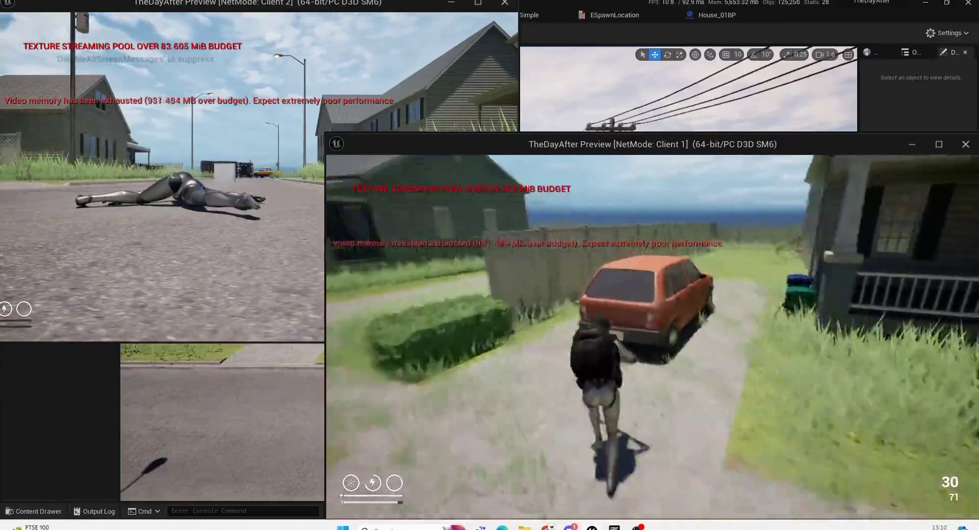
key("i")
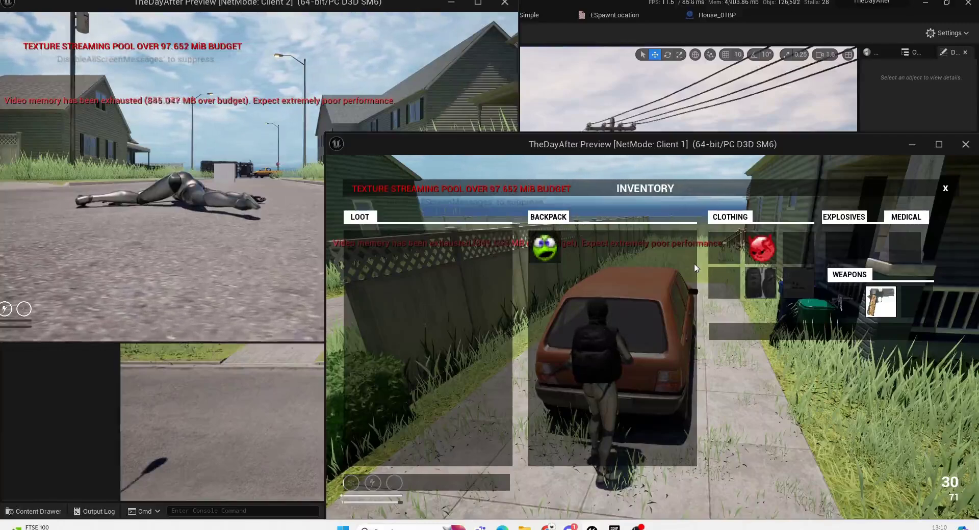
left_click(945, 188)
- Run the Client 1 character down the street past the fallen body and the white cube to the green vehicle's driveway
key("shift+w")
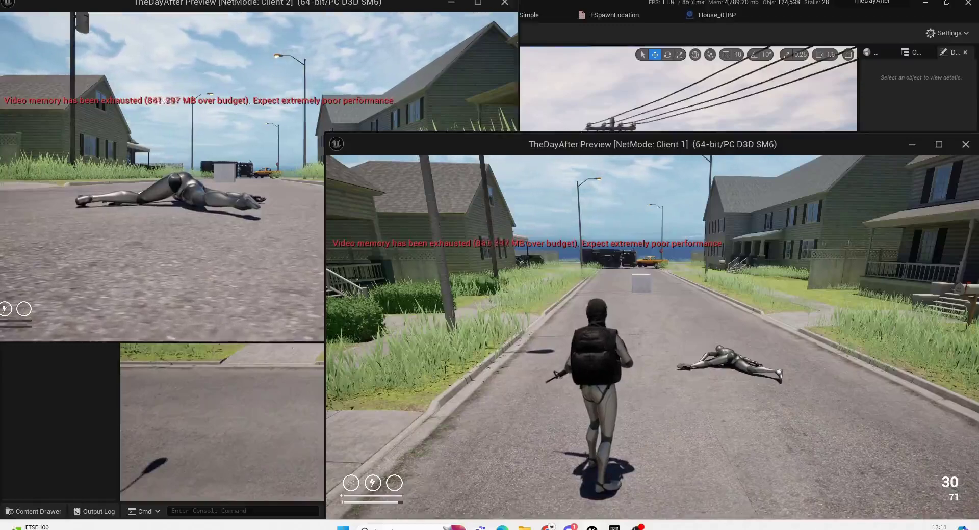
key("w")
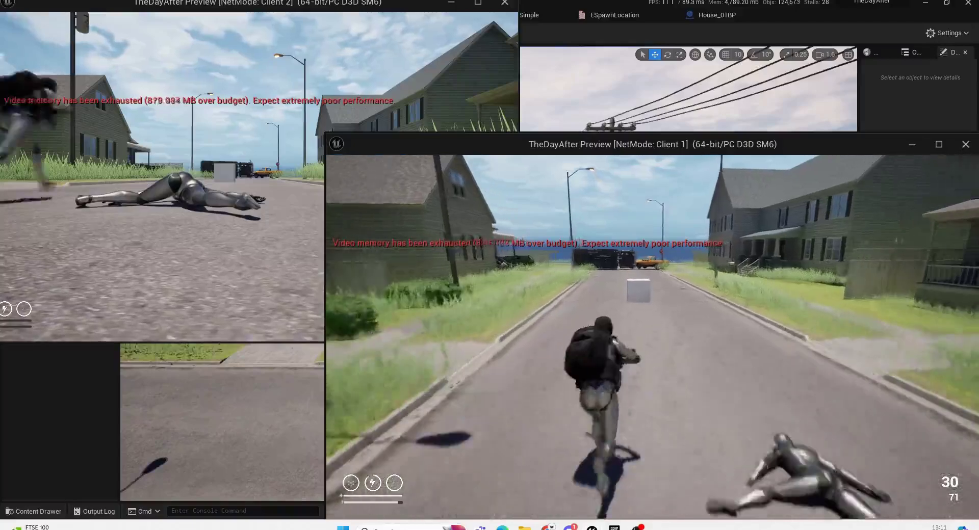
key("w")
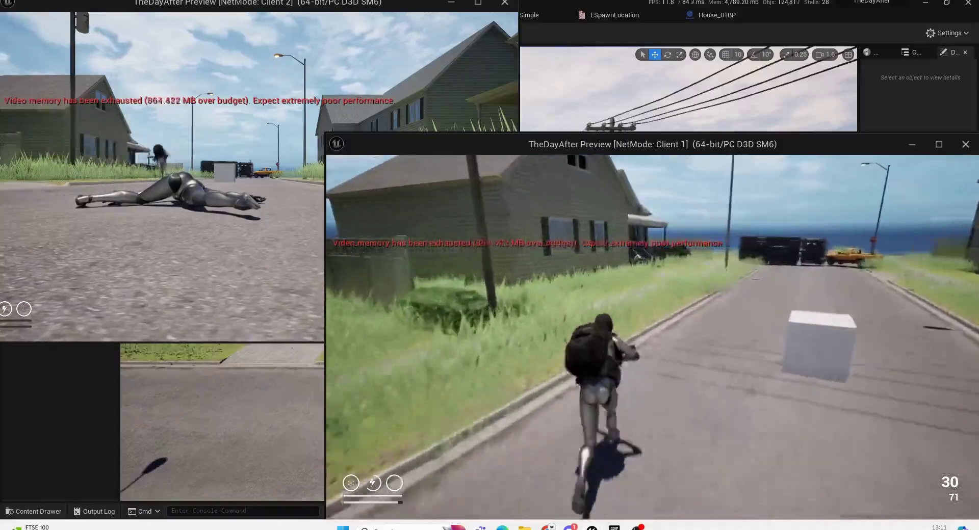
key("w")
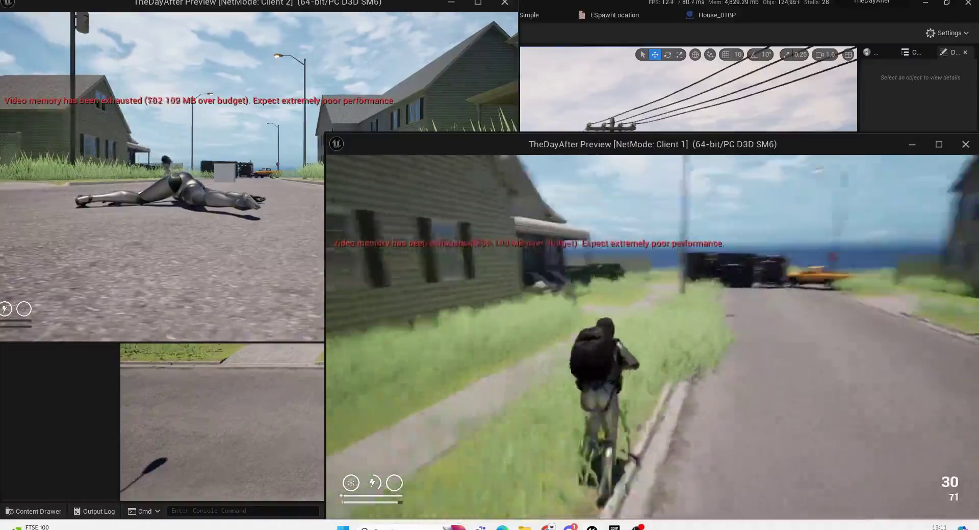
key("w")
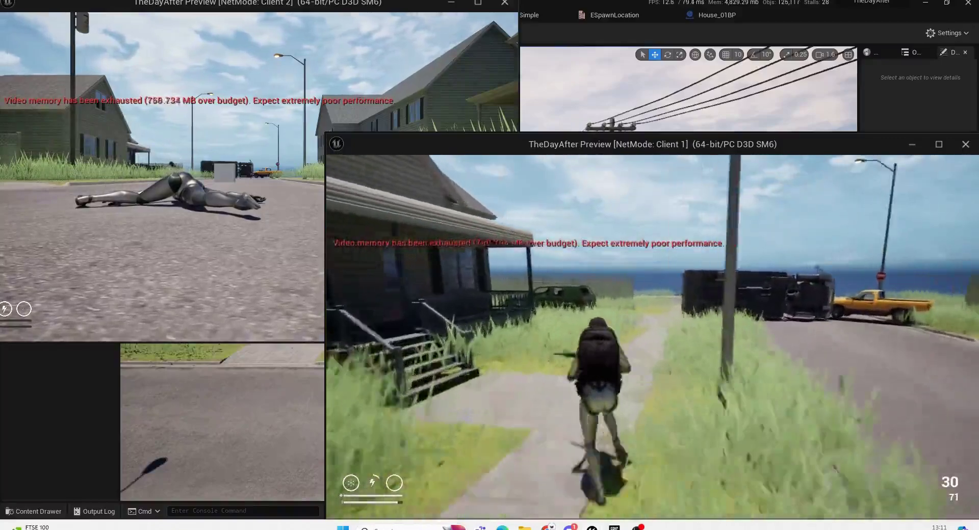
key("w")
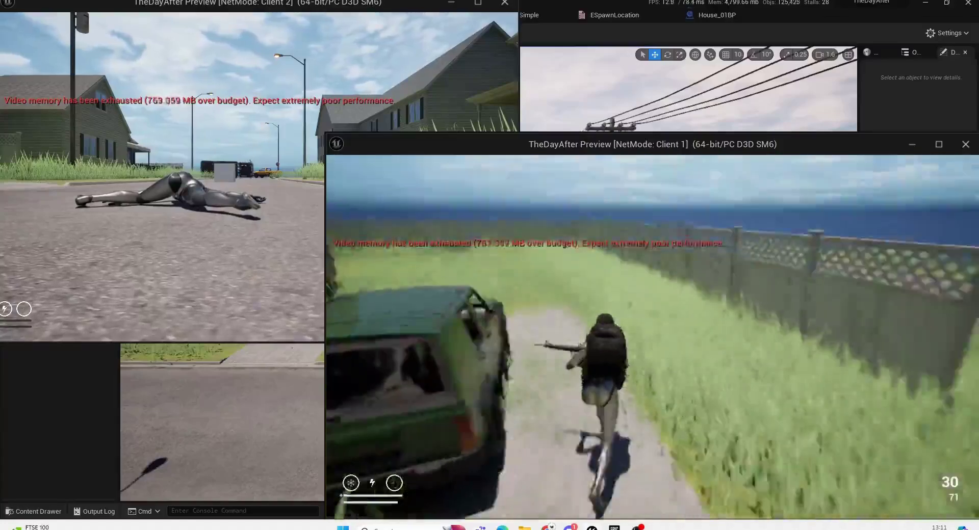
- Inspect the lattice-topped fence beside the green vehicle's driveway and head back toward the vehicle
key("w")
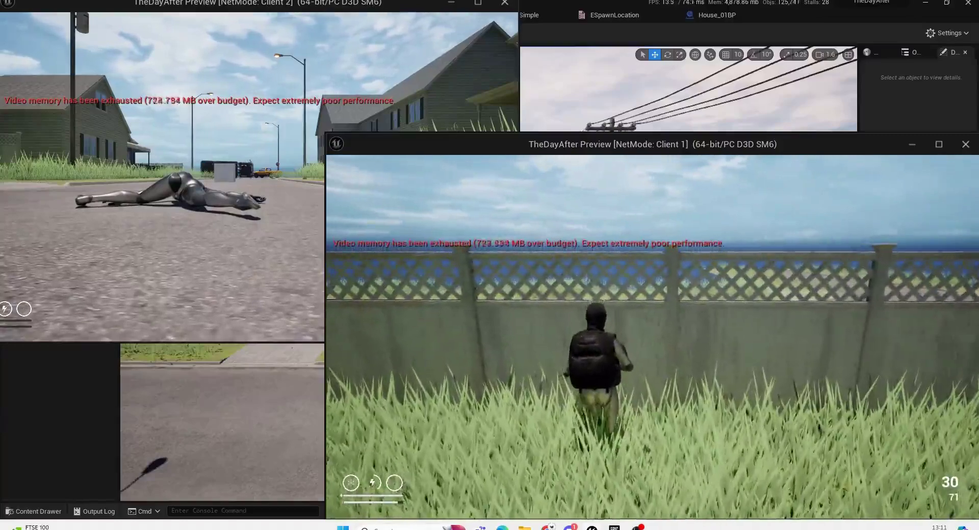
key("w")
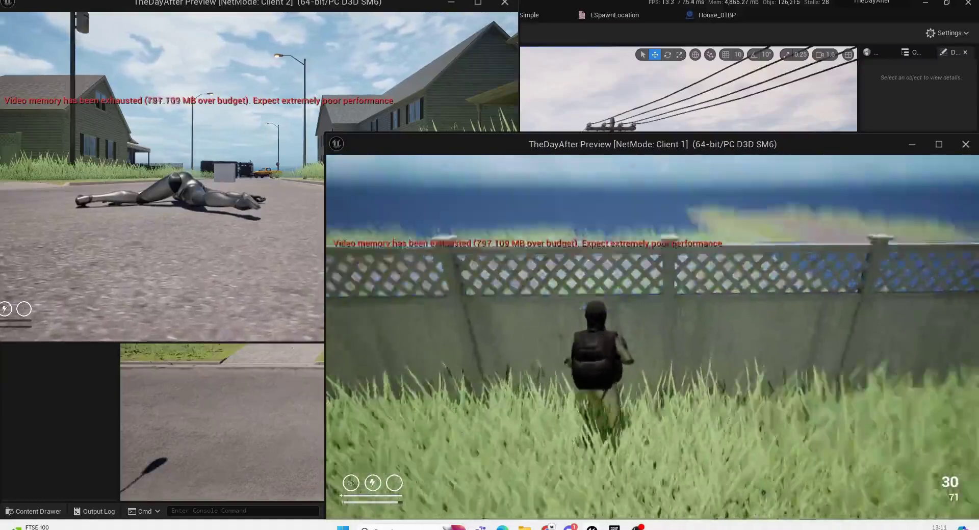
key("w")
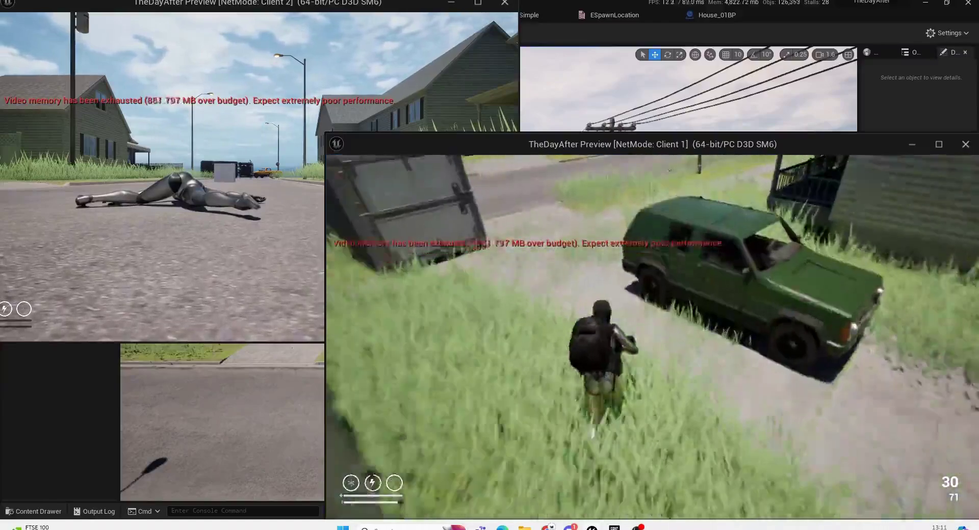